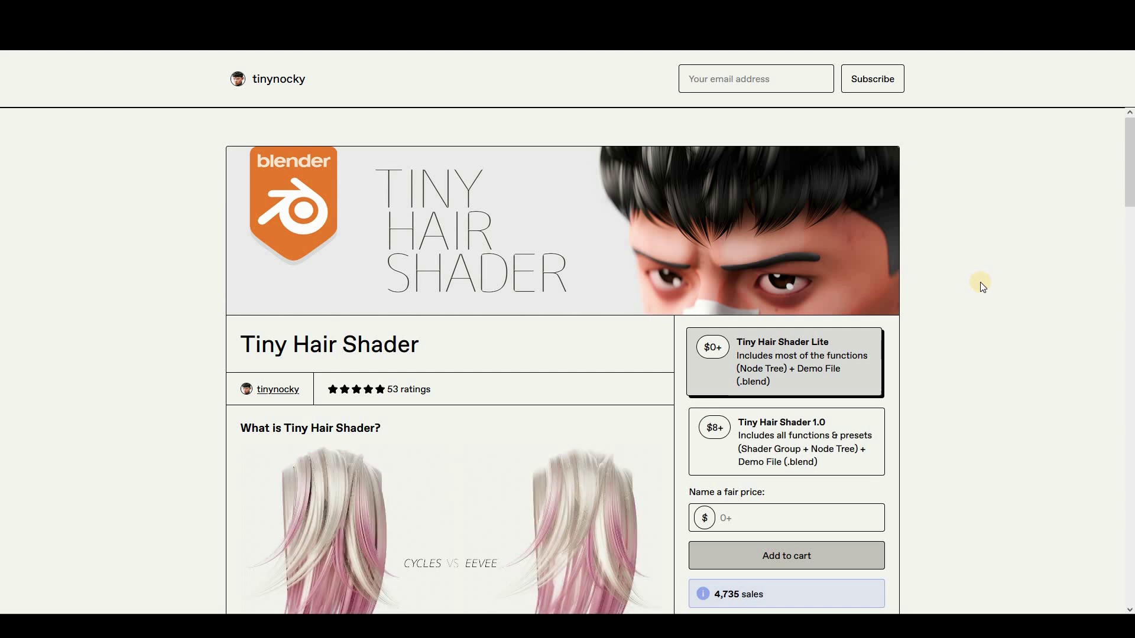
# Enter a price of $0 for the Tiny Hair Shader Lite version
pyautogui.scroll(-4, 775, 371)
pyautogui.scroll(4, 772, 368)
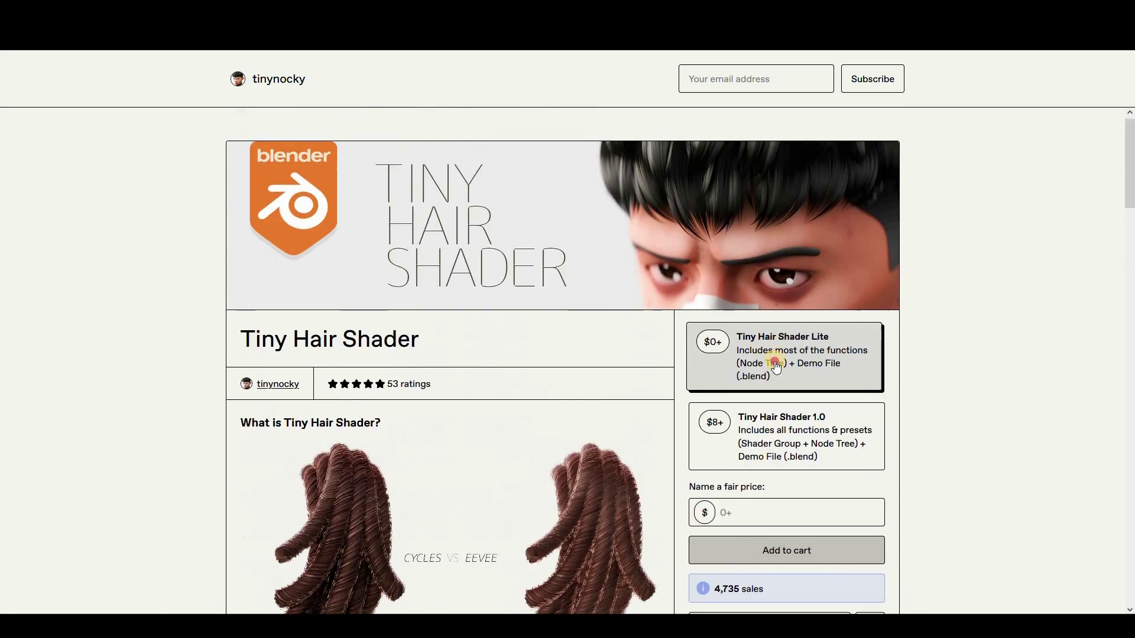
pyautogui.moveTo(776, 355); pyautogui.dragTo(774, 369)
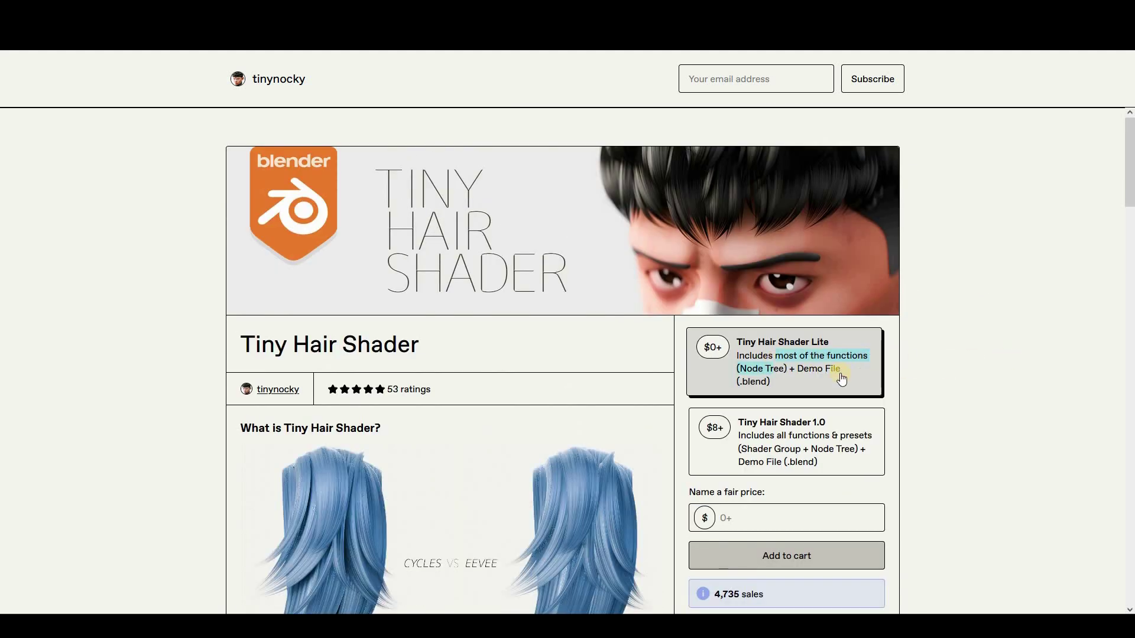
pyautogui.click(807, 523)
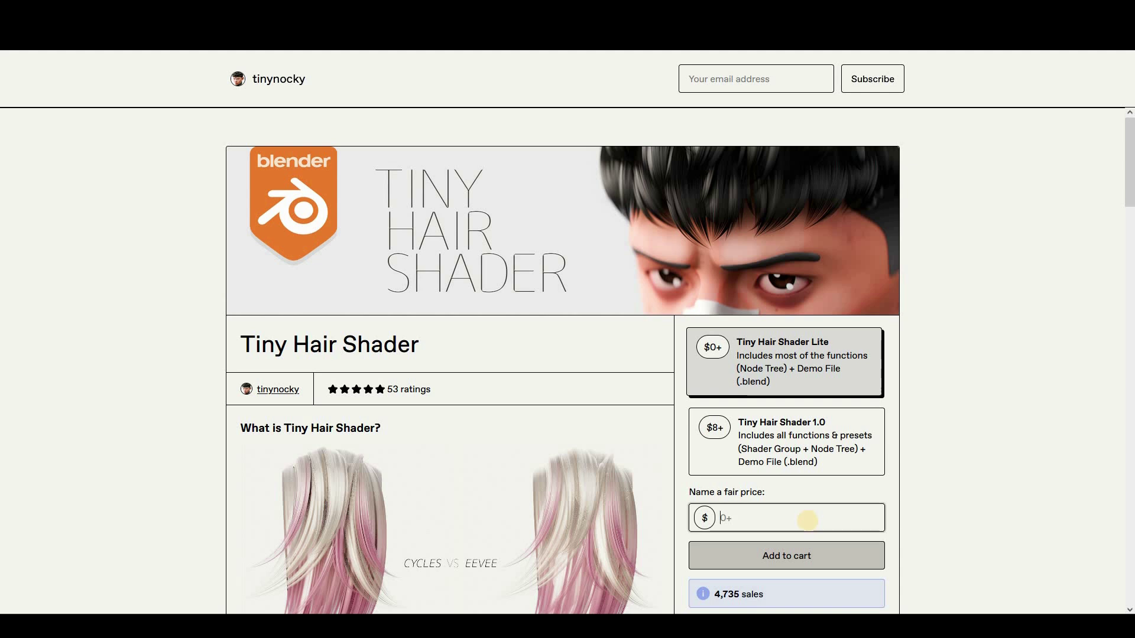
pyautogui.write('0')
pyautogui.scroll(-3, 865, 408)
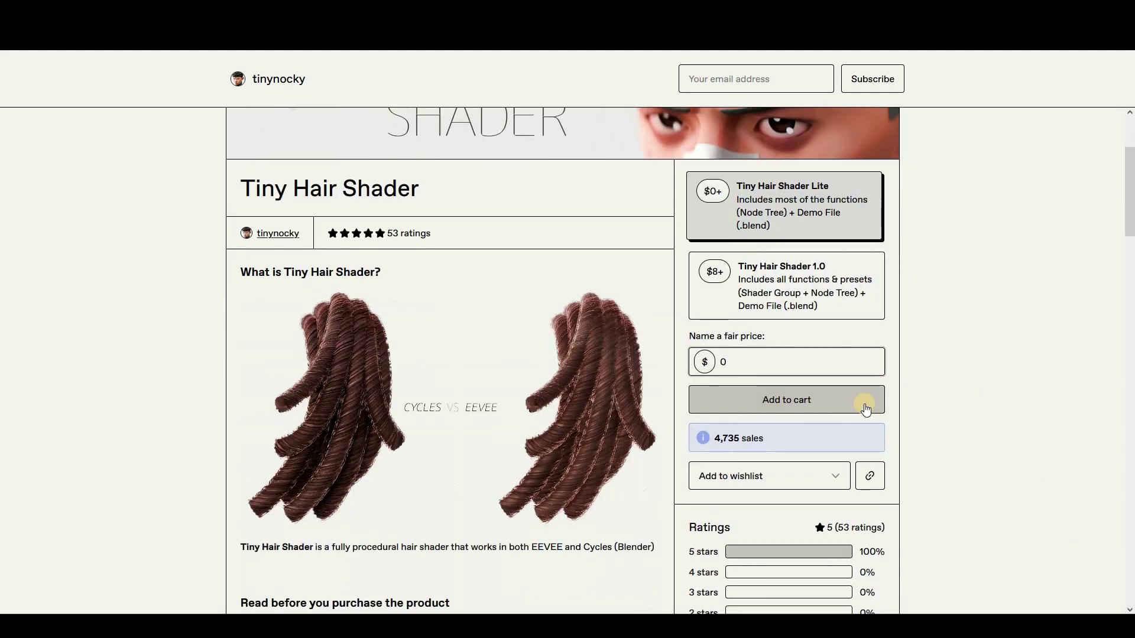
pyautogui.scroll(-3, 854, 354)
pyautogui.scroll(5, 781, 357)
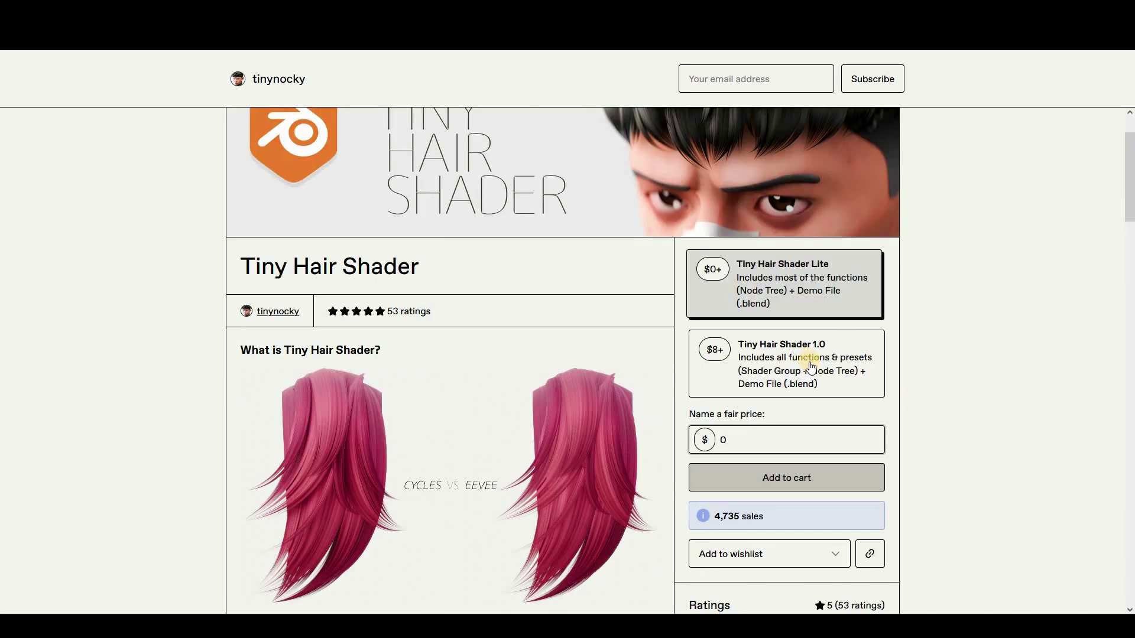
# Choose the Tiny Hair Shader 1.0 version and enter a price of $8
pyautogui.click(811, 365)
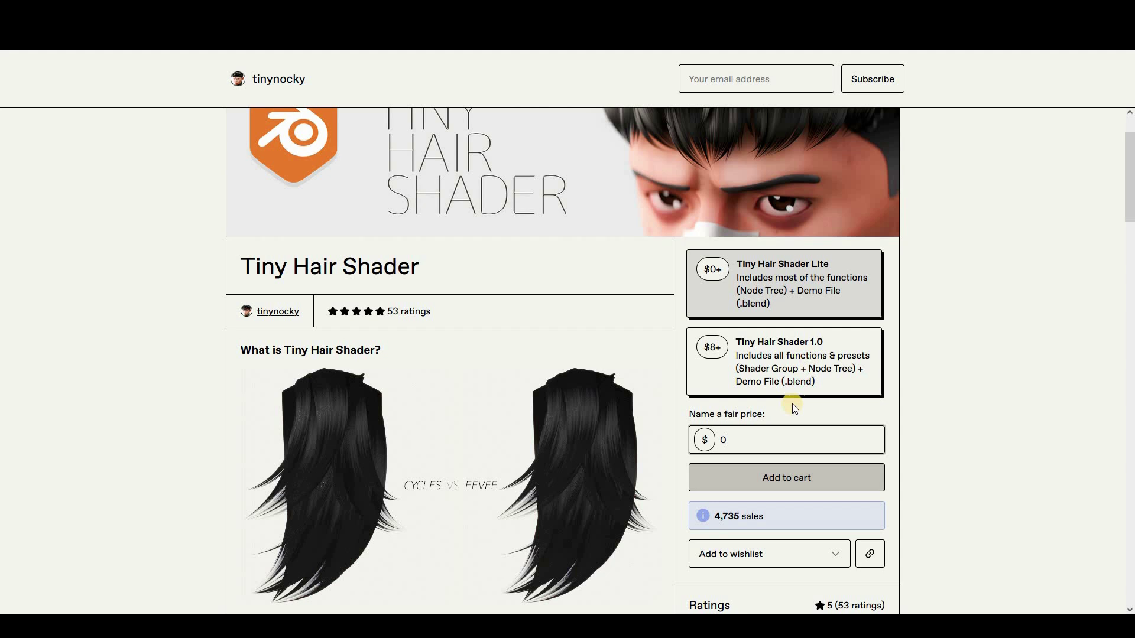
pyautogui.click(773, 430)
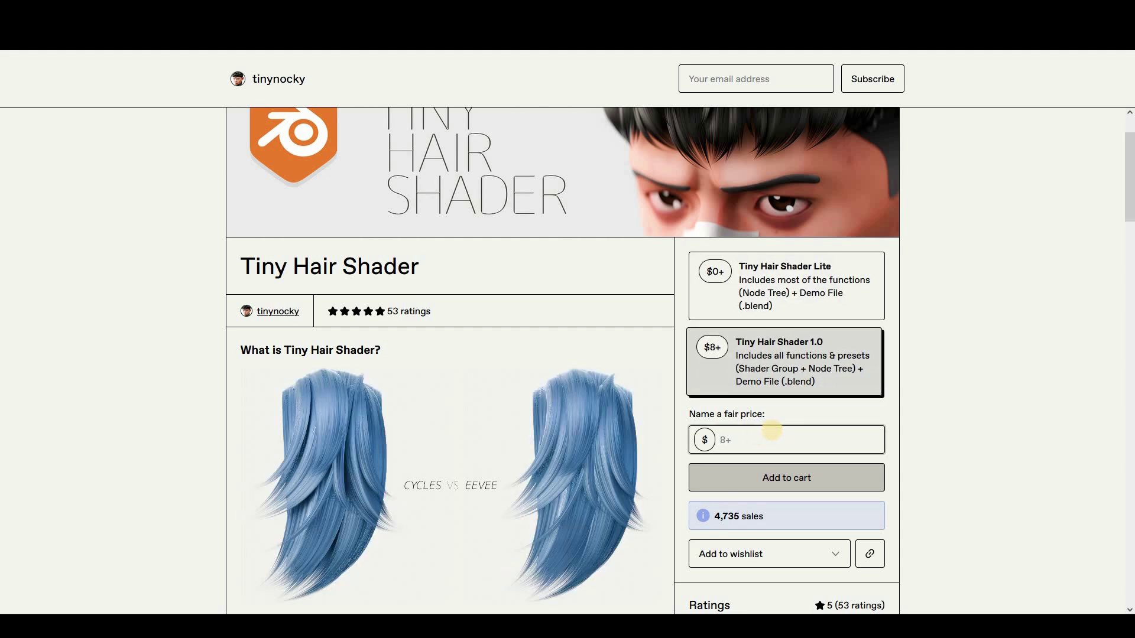
pyautogui.write('8')
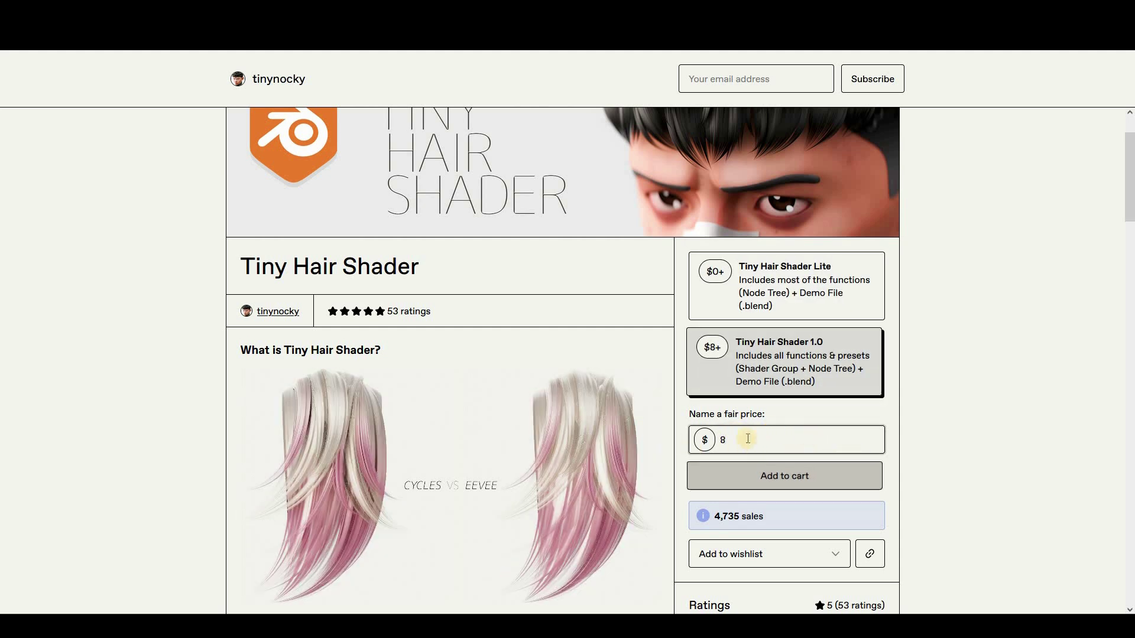
pyautogui.doubleClick(728, 437)
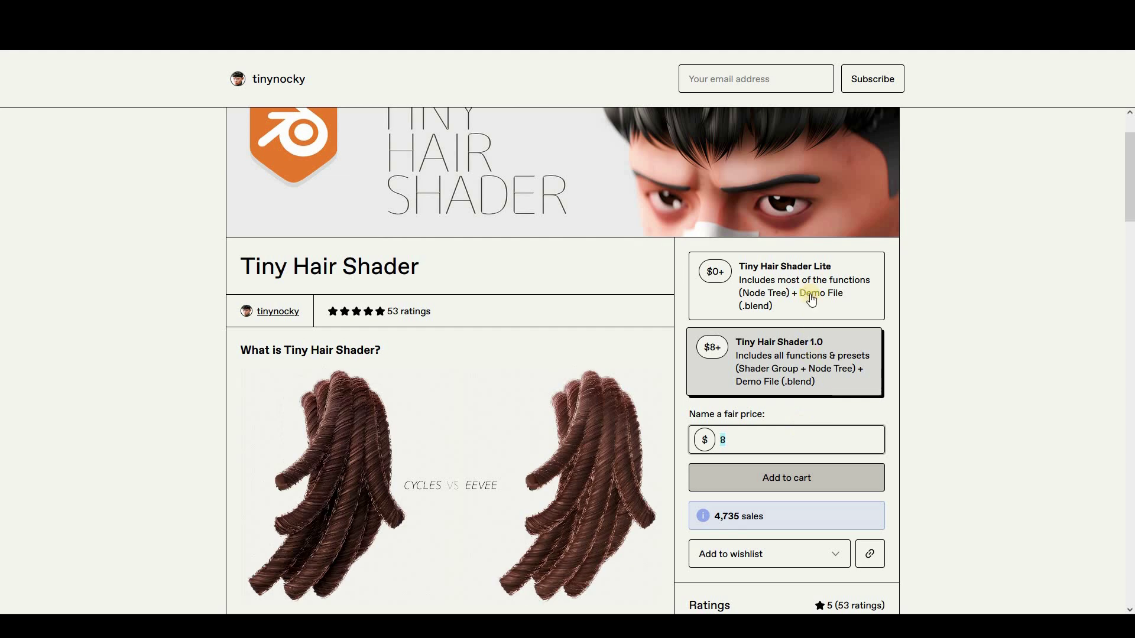
# Choose the Tiny Hair Shader Lite version, name a price of $0 and add it to the cart
pyautogui.click(811, 292)
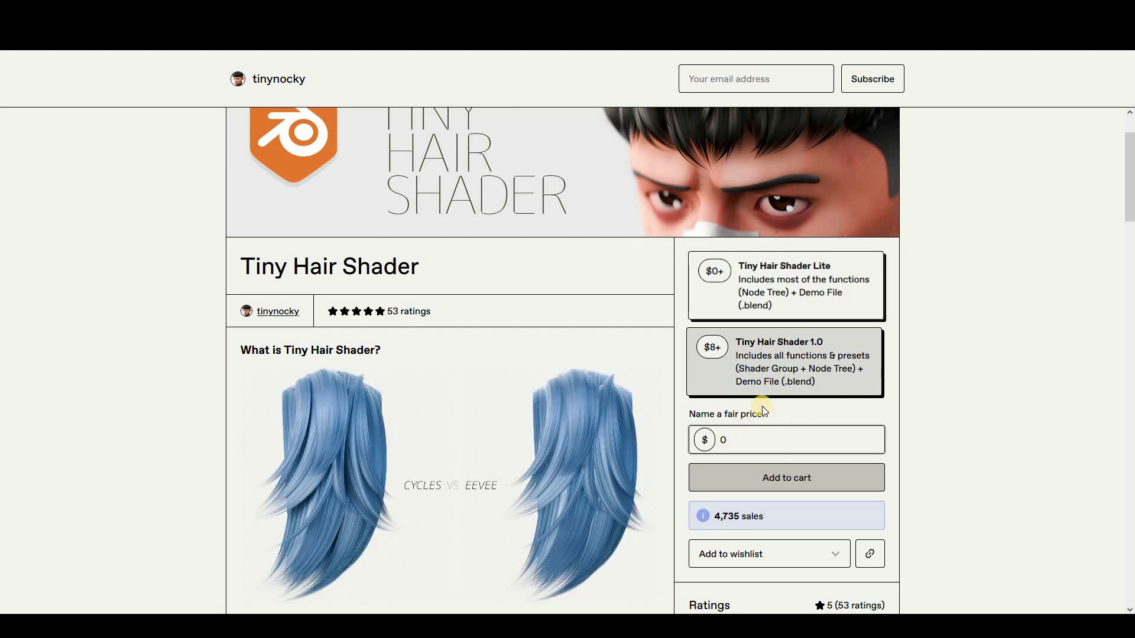
pyautogui.click(781, 435)
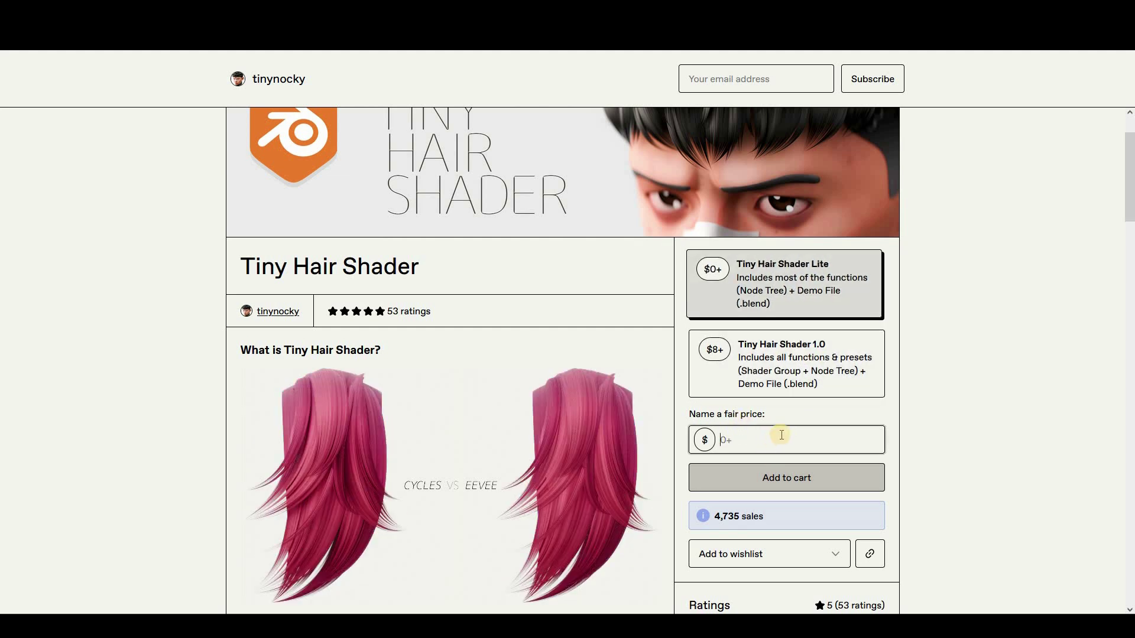
pyautogui.click(817, 470)
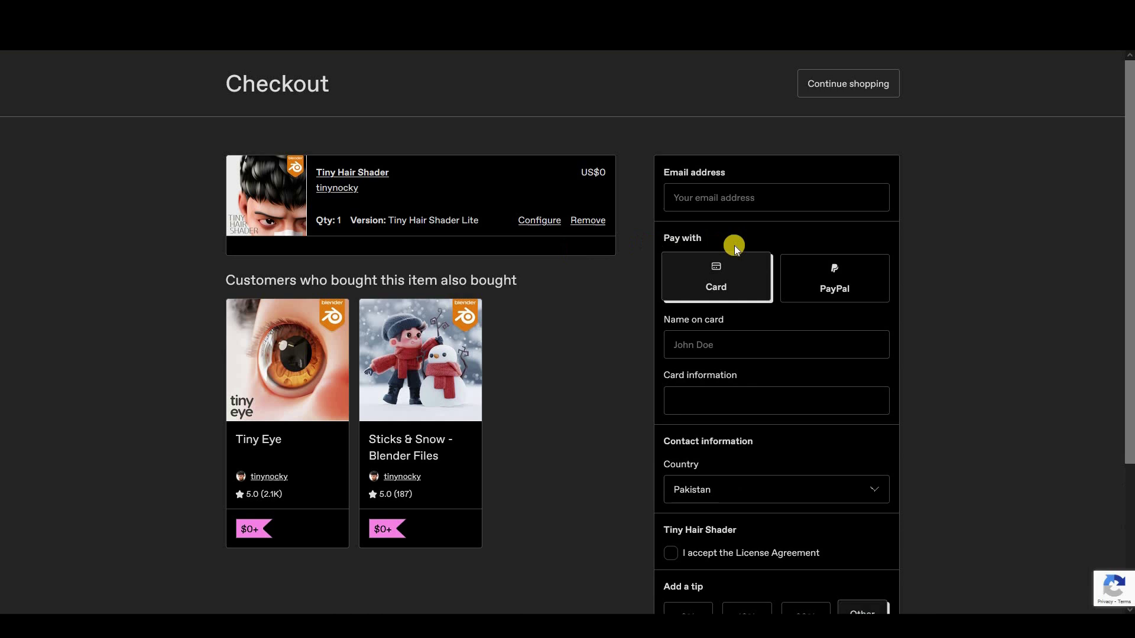
# Accept the License Agreement, go to the email address field and submit the free order
pyautogui.click(672, 261)
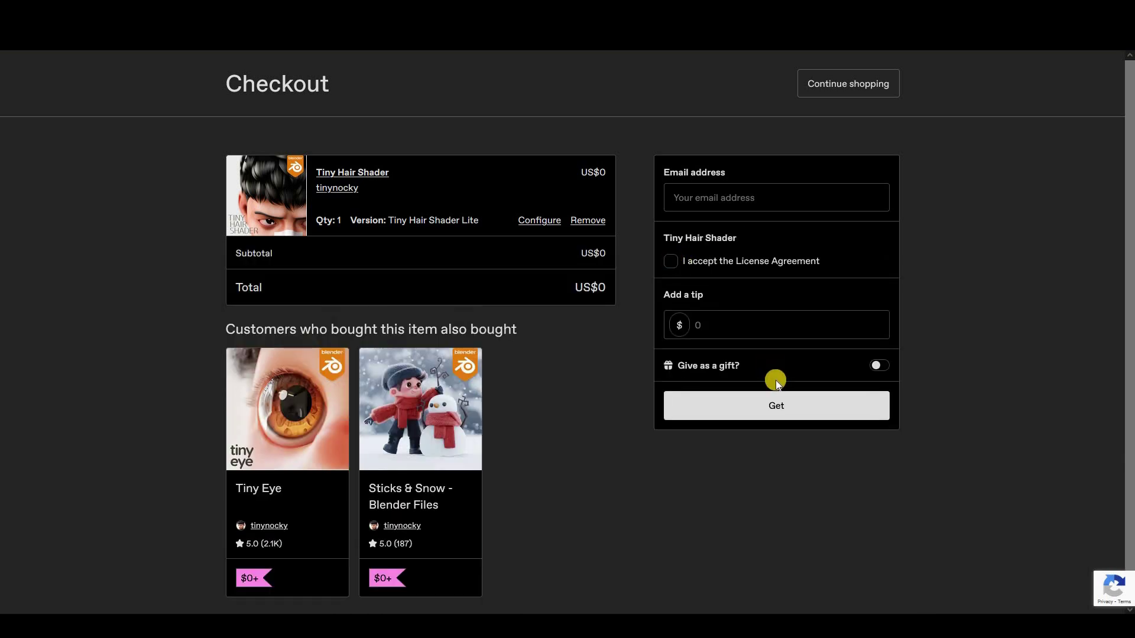
pyautogui.click(722, 201)
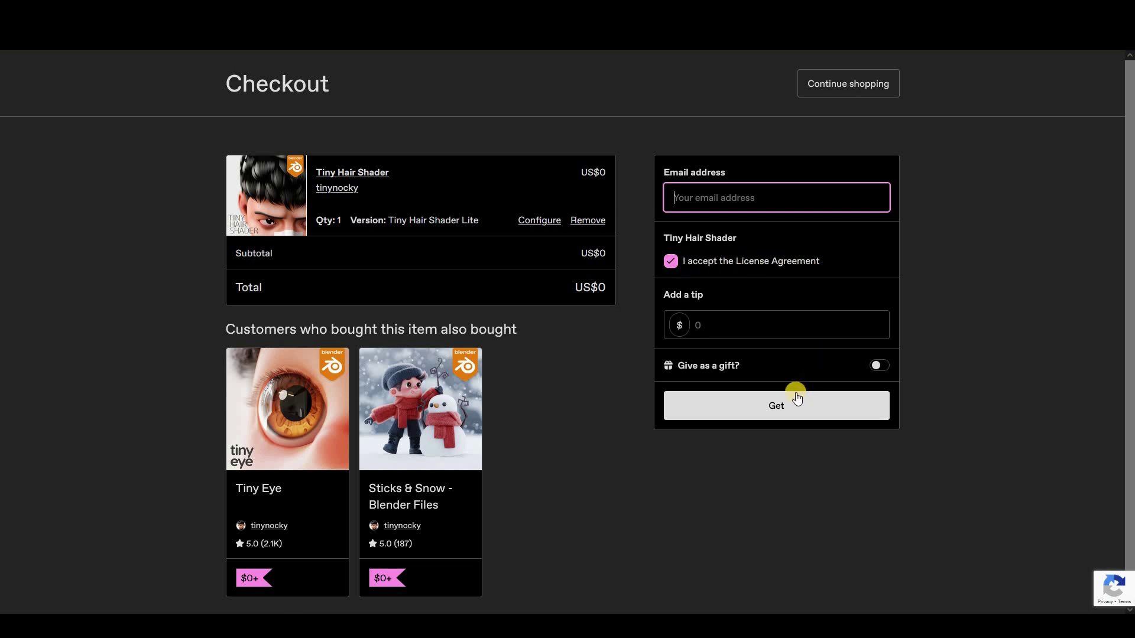
pyautogui.click(776, 407)
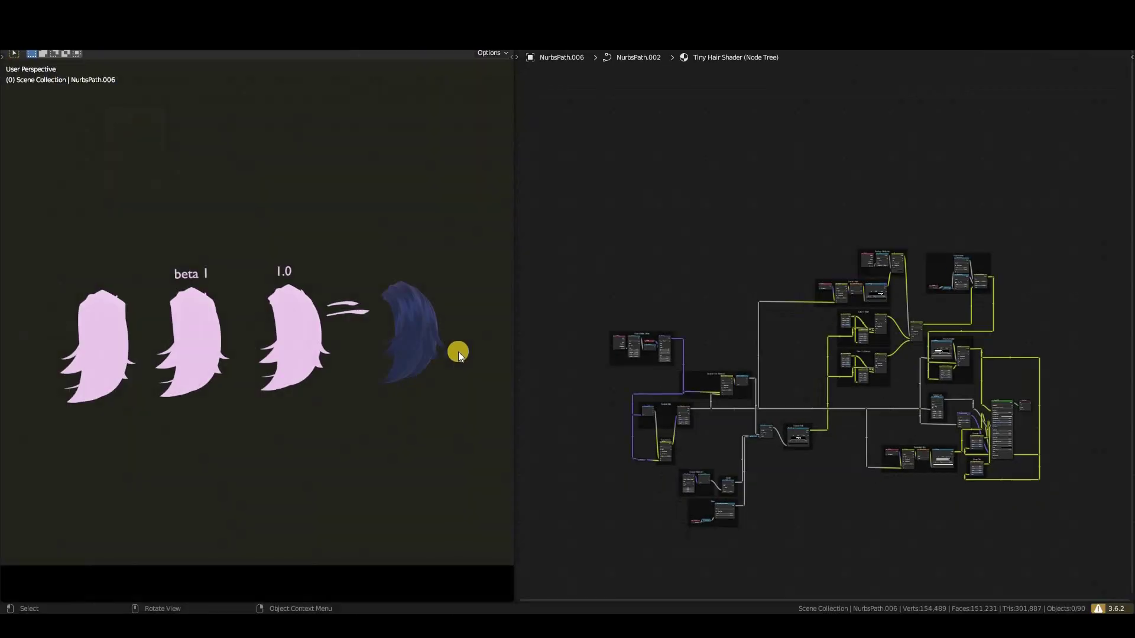
# Switch to the Blender hair demo scene, show it in wireframe and examine the mesh of the blue hair model
pyautogui.moveTo(390, 343); pyautogui.dragTo(473, 351, button='middle')
pyautogui.press('z')
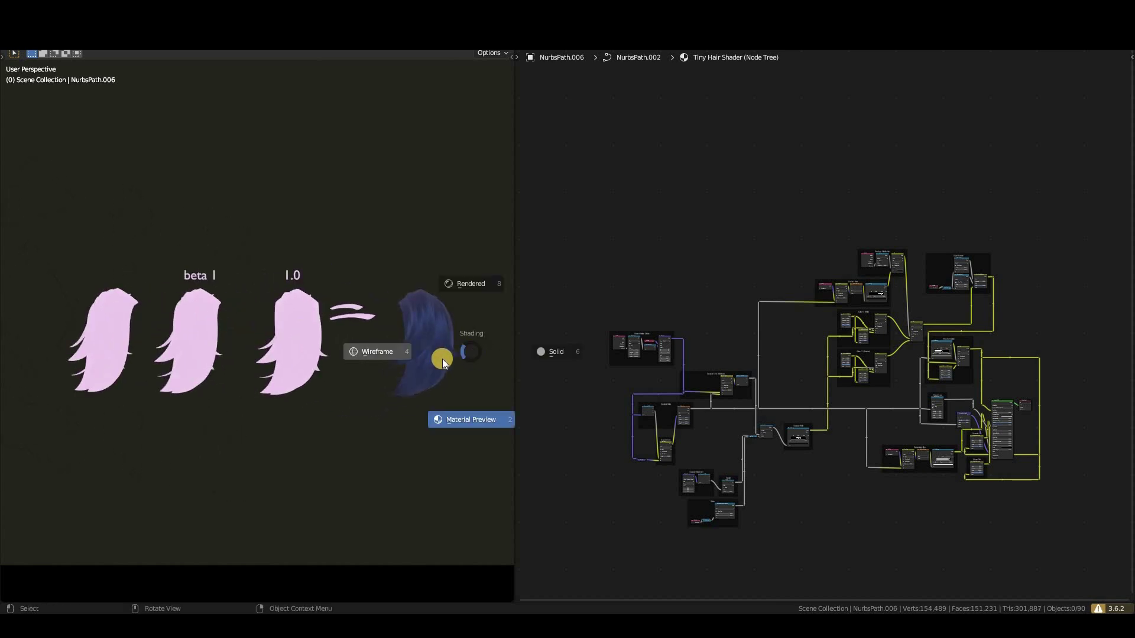
pyautogui.click(384, 359)
pyautogui.keyDown('shift'); pyautogui.moveTo(411, 405); pyautogui.dragTo(300, 424, button='middle'); pyautogui.keyUp('shift')
pyautogui.scroll(3, 253, 293)
pyautogui.scroll(2, 249, 266)
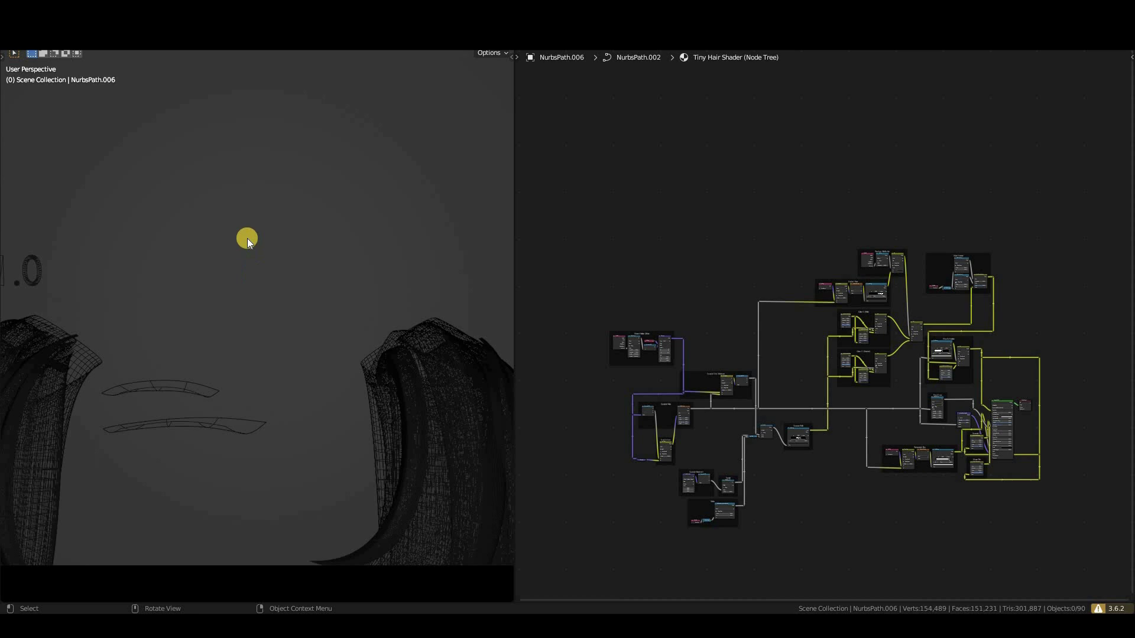
pyautogui.moveTo(246, 239); pyautogui.dragTo(347, 412, button='middle')
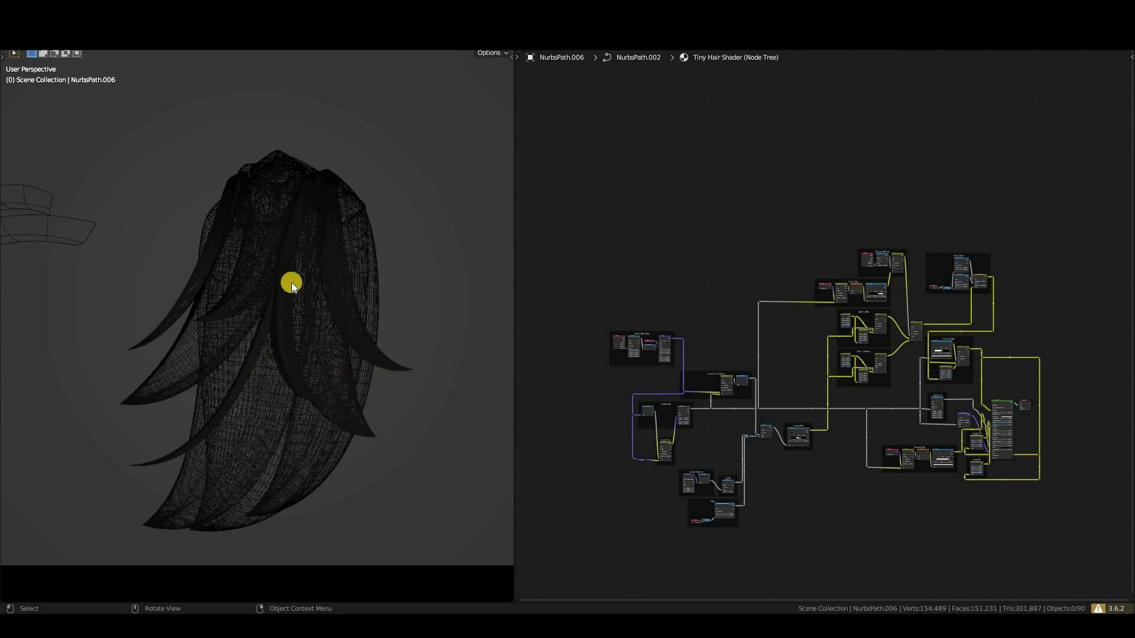
# Show the hair in solid shading, select the front centre strand and display the hair with its material again
pyautogui.hotkey('shift', 'z')
pyautogui.click(294, 255)
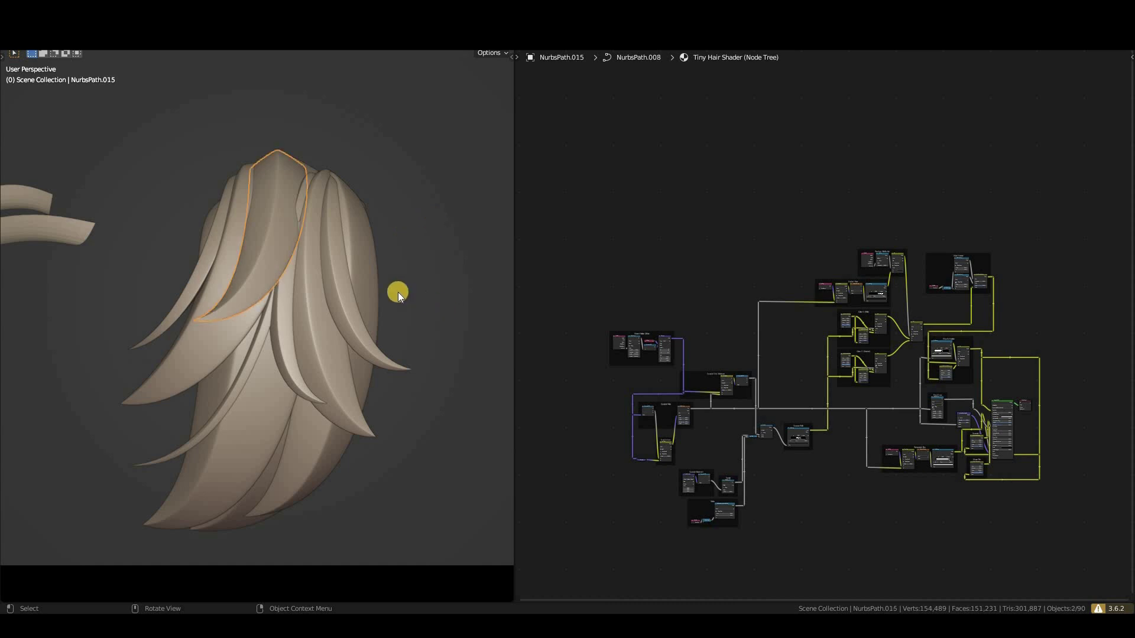
pyautogui.press('z')
pyautogui.click(420, 293)
# Change the color of the Colour 1 (Main) group in the hair shader to dark purple
pyautogui.moveTo(347, 303); pyautogui.dragTo(820, 582, button='middle')
pyautogui.scroll(6, 809, 388)
pyautogui.scroll(5, 755, 408)
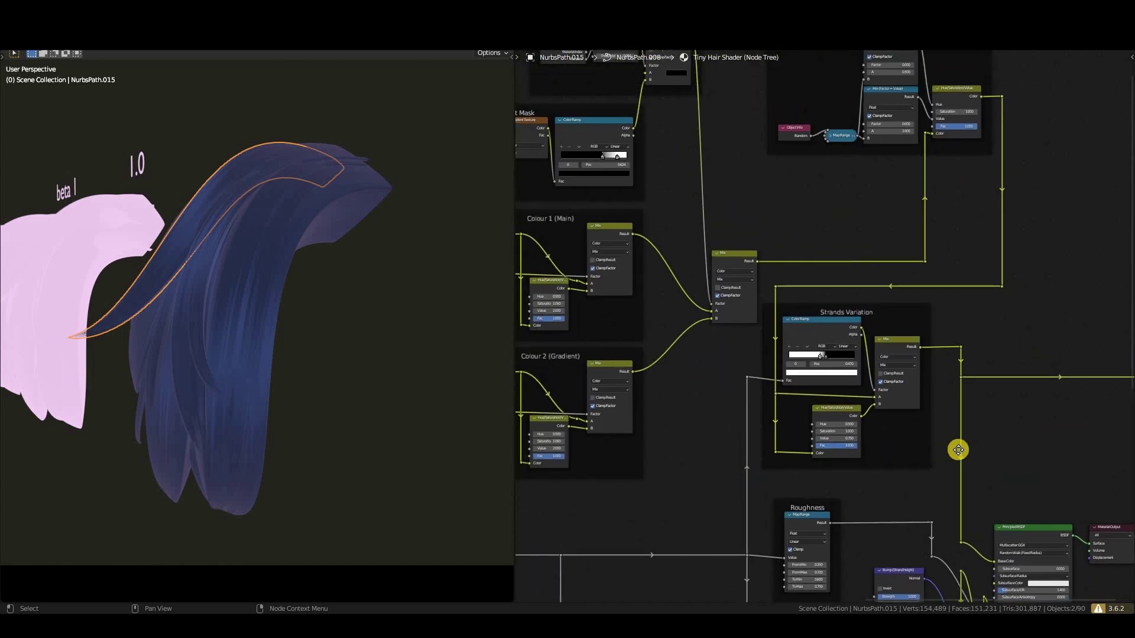
pyautogui.scroll(5, 963, 304)
pyautogui.hscroll(-8, 839, 328)
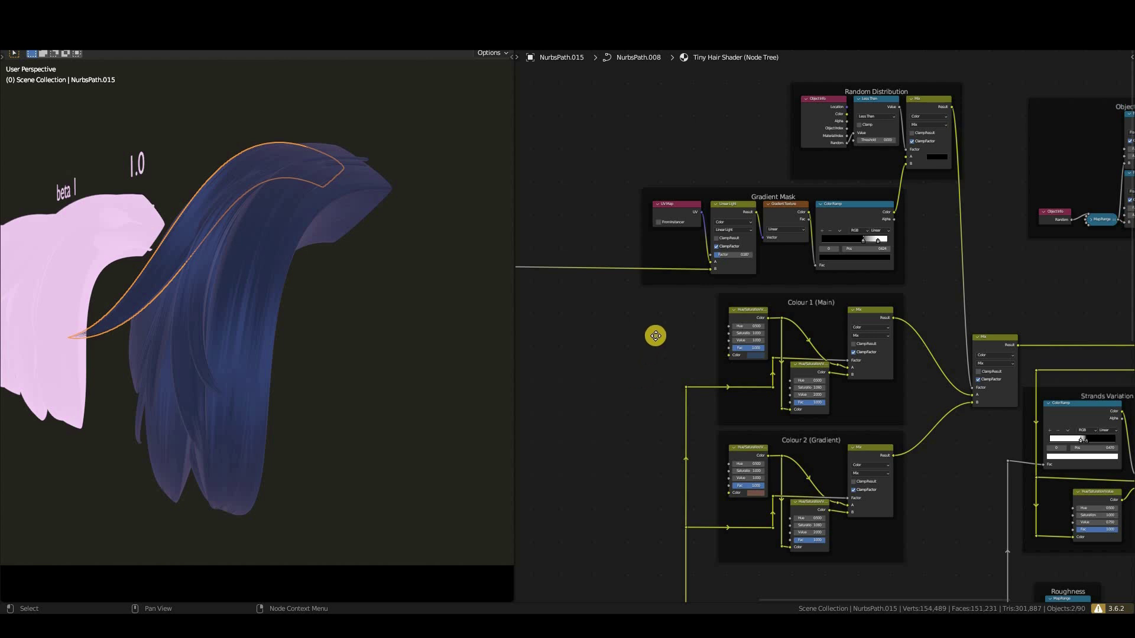
pyautogui.scroll(-2, 752, 395)
pyautogui.hscroll(-1, 752, 395)
pyautogui.scroll(-3, 752, 395)
pyautogui.scroll(3, 760, 375)
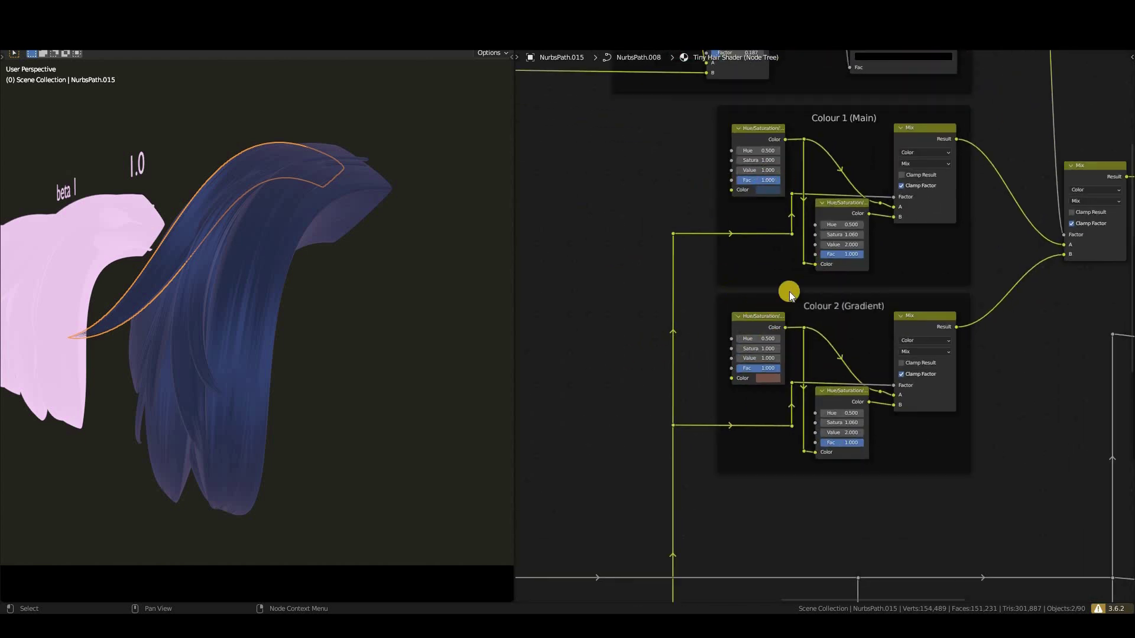
pyautogui.moveTo(789, 292); pyautogui.dragTo(813, 390, button='middle')
pyautogui.scroll(3, 781, 278)
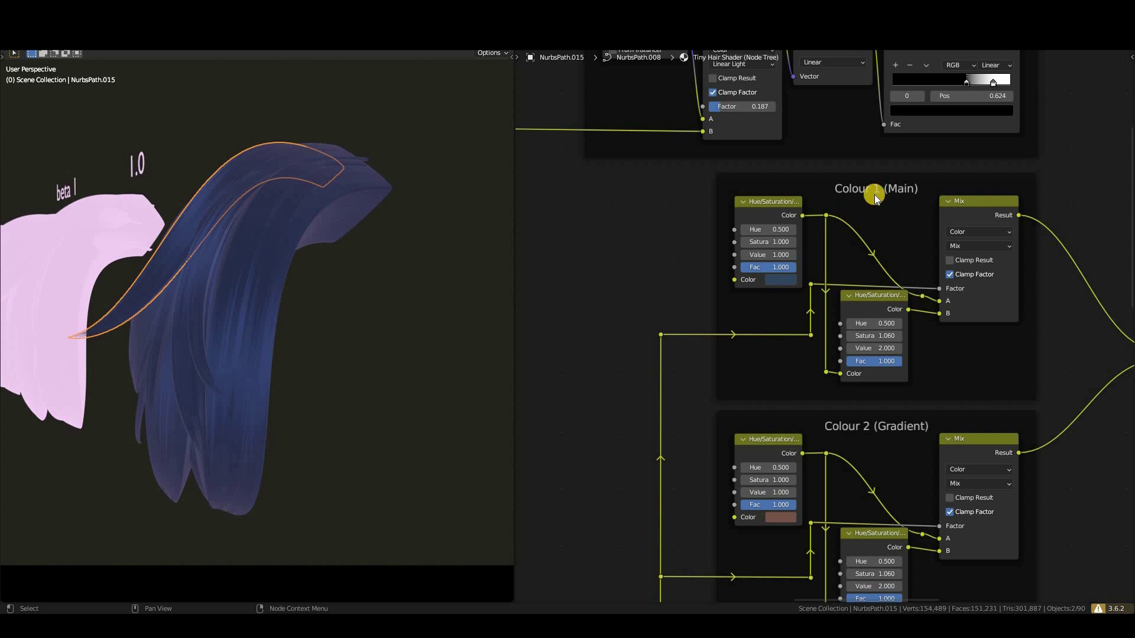
pyautogui.click(781, 279)
pyautogui.click(816, 181)
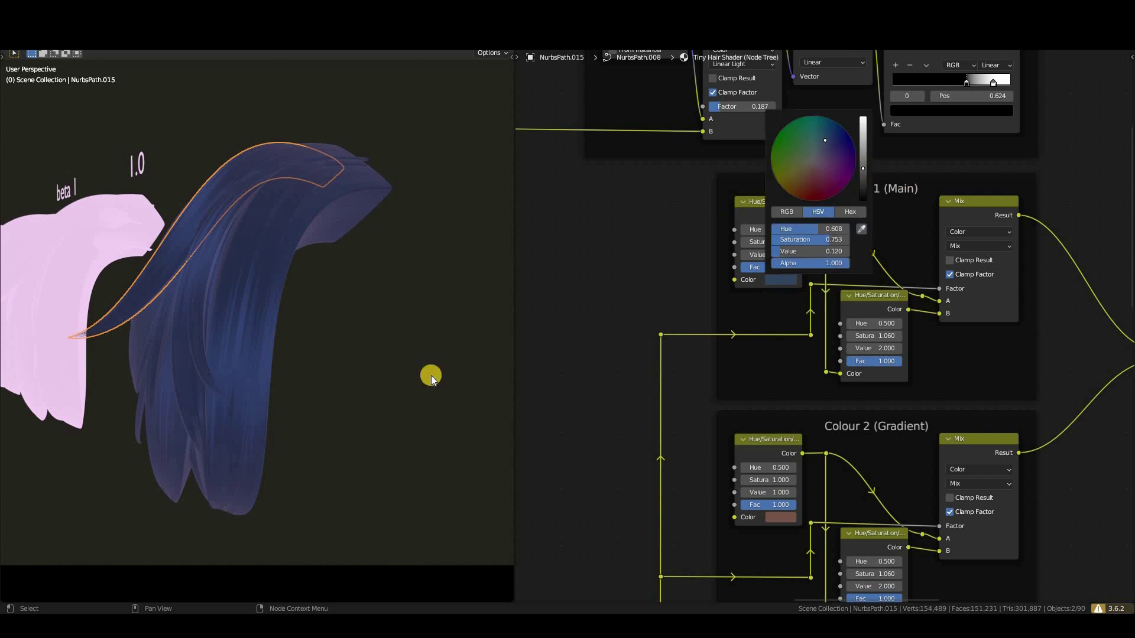
pyautogui.moveTo(393, 331); pyautogui.dragTo(302, 260, button='middle')
pyautogui.click(780, 280)
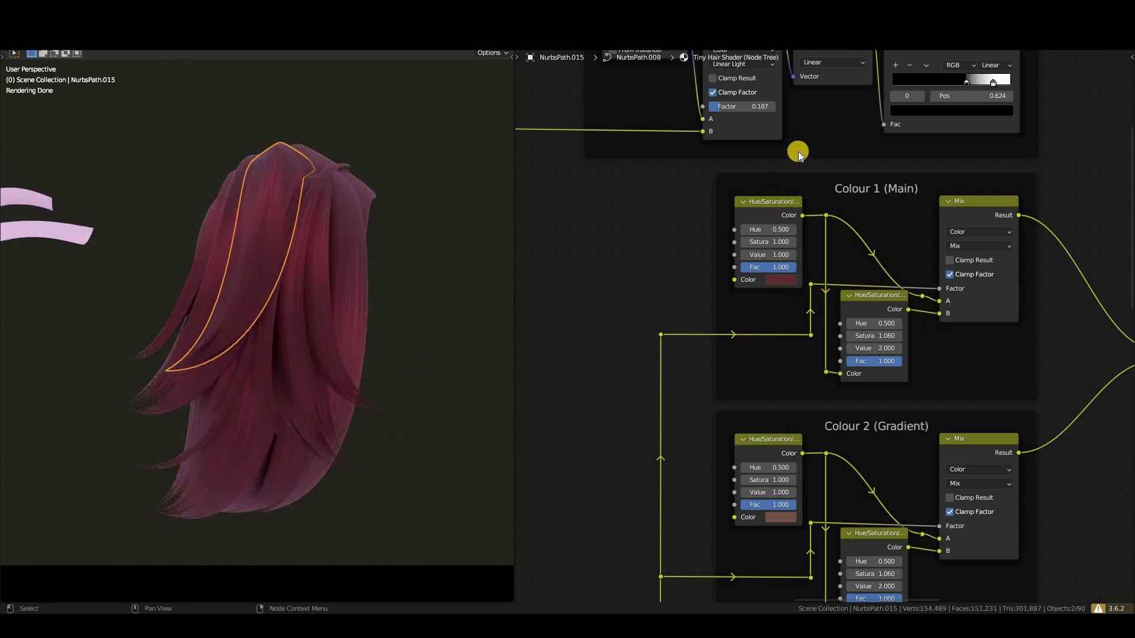
pyautogui.click(794, 150)
pyautogui.click(830, 178)
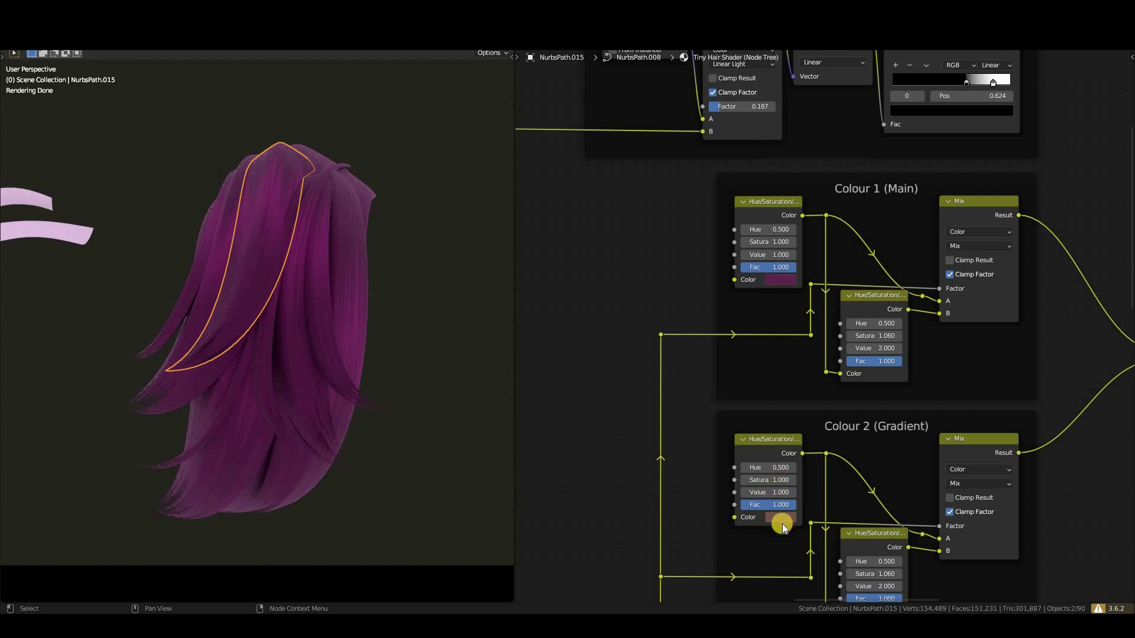
# Change the color of the Colour 2 (Gradient) group to green
pyautogui.keyDown('shift'); pyautogui.scroll(-5, 789, 394); pyautogui.keyUp('shift')
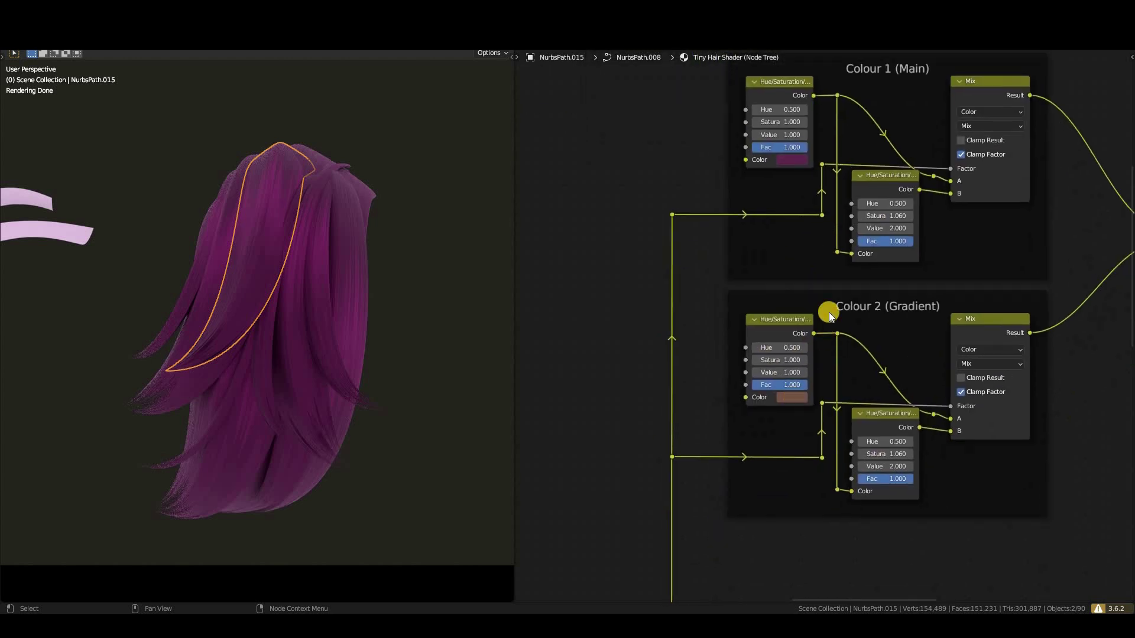
pyautogui.click(831, 263)
pyautogui.moveTo(833, 265); pyautogui.dragTo(803, 264)
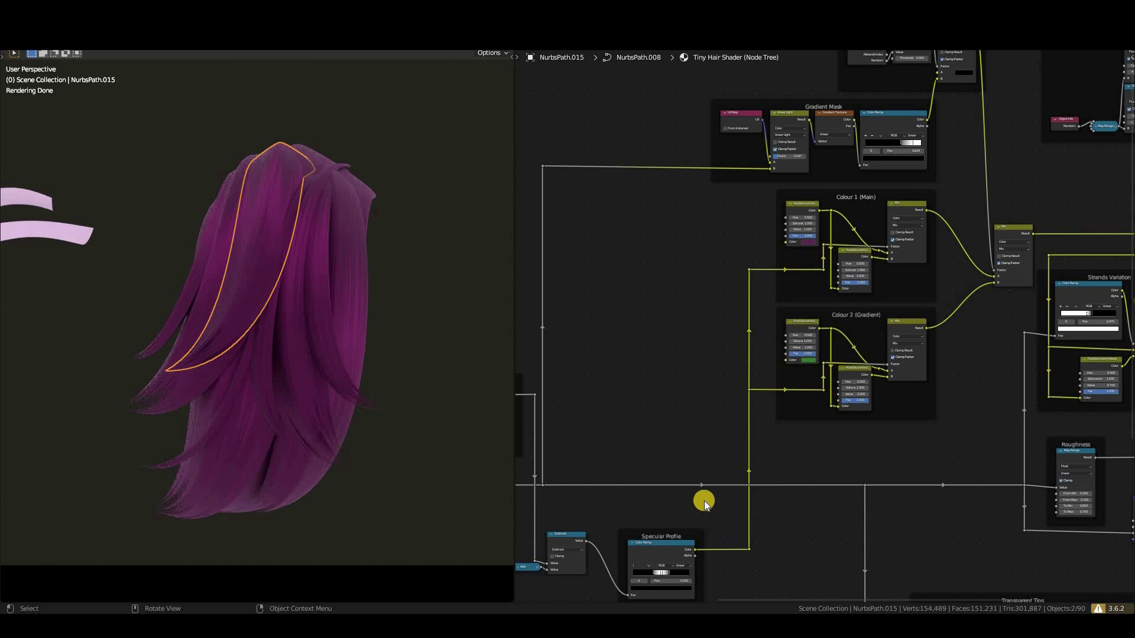
# Try spreading the outer stops of the Specular Profile color ramp to positions 0 and 1, and bring them back near the middle
pyautogui.scroll(-5, 790, 304)
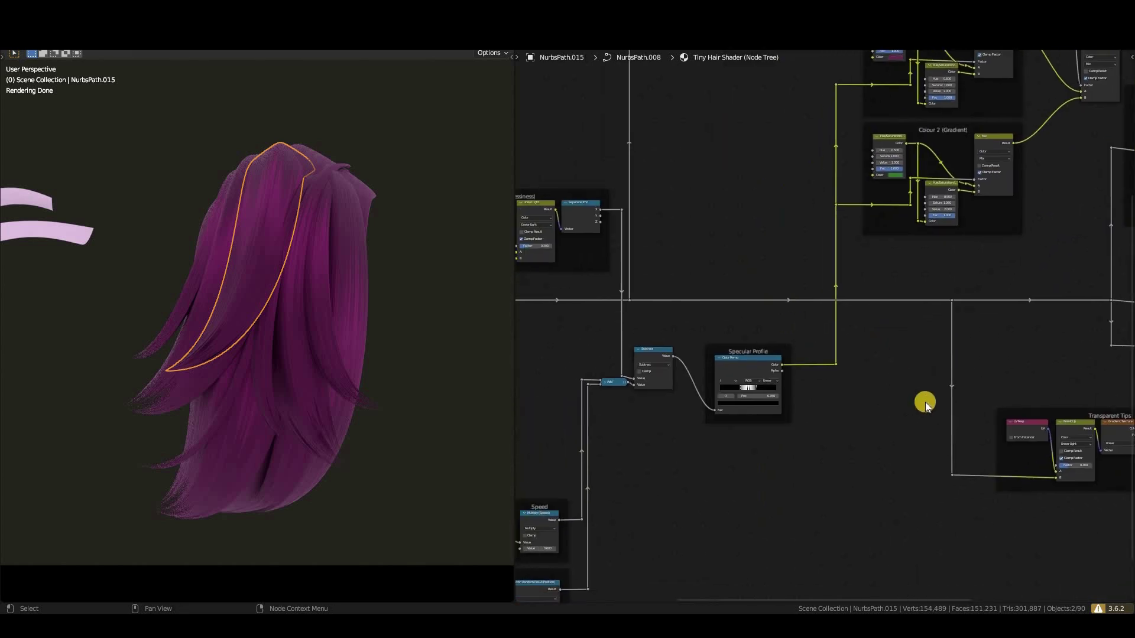
pyautogui.scroll(-4, 707, 387)
pyautogui.moveTo(937, 524); pyautogui.dragTo(1117, 364, button='middle')
pyautogui.moveTo(926, 461); pyautogui.dragTo(1044, 388, button='middle')
pyautogui.moveTo(998, 461); pyautogui.dragTo(899, 490, button='middle')
pyautogui.scroll(4, 854, 438)
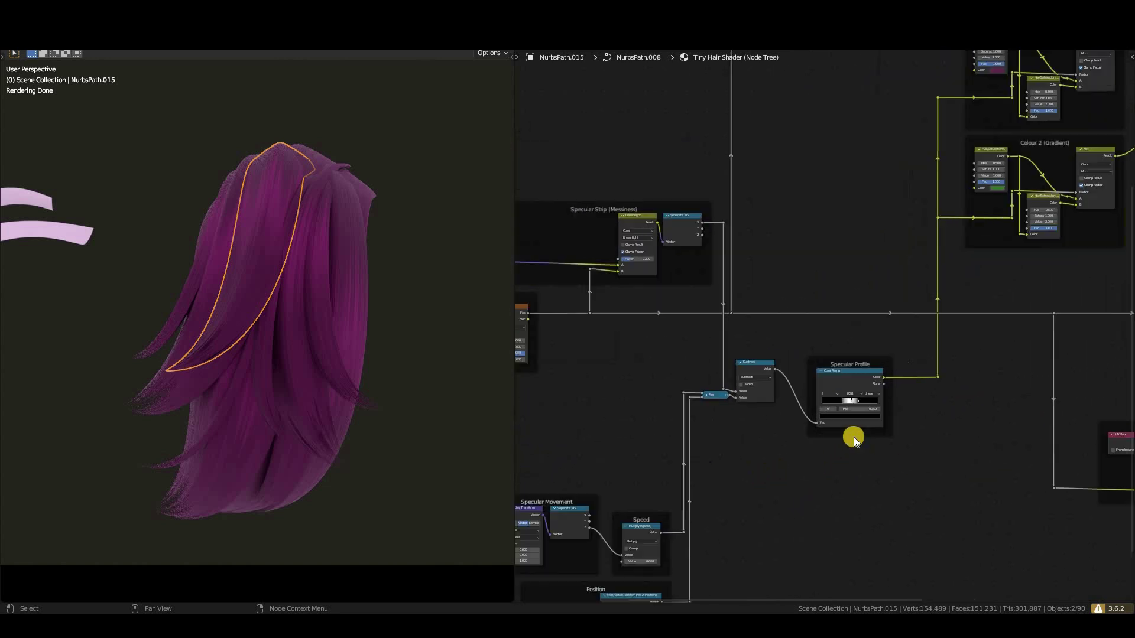
pyautogui.scroll(2, 853, 439)
pyautogui.click(831, 443)
pyautogui.moveTo(818, 448); pyautogui.dragTo(783, 451)
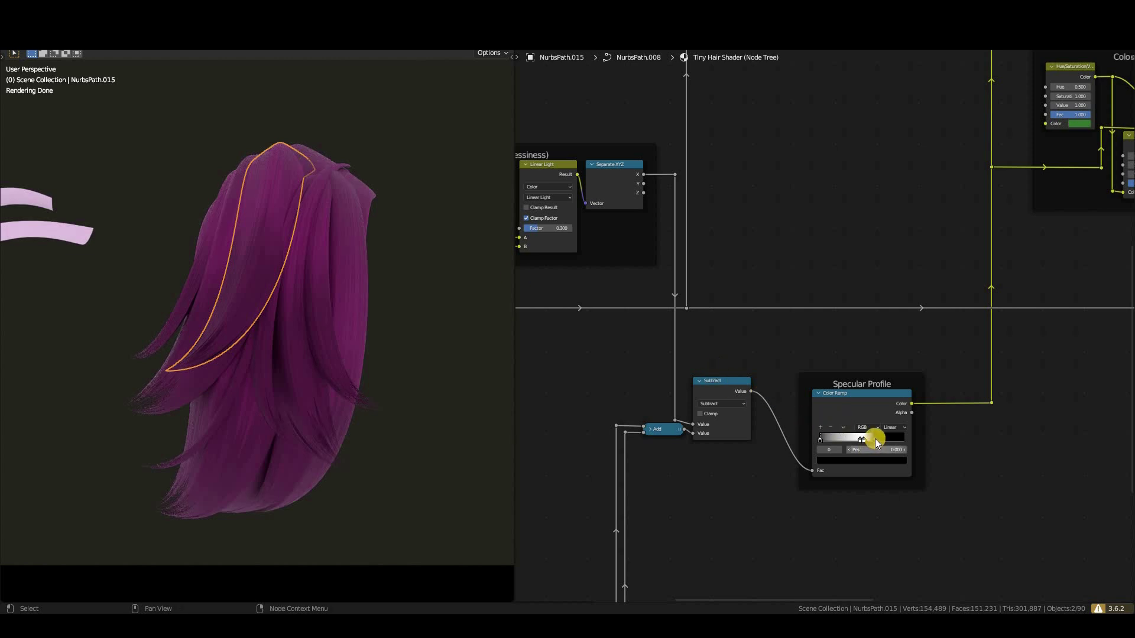
pyautogui.moveTo(875, 442); pyautogui.dragTo(920, 438)
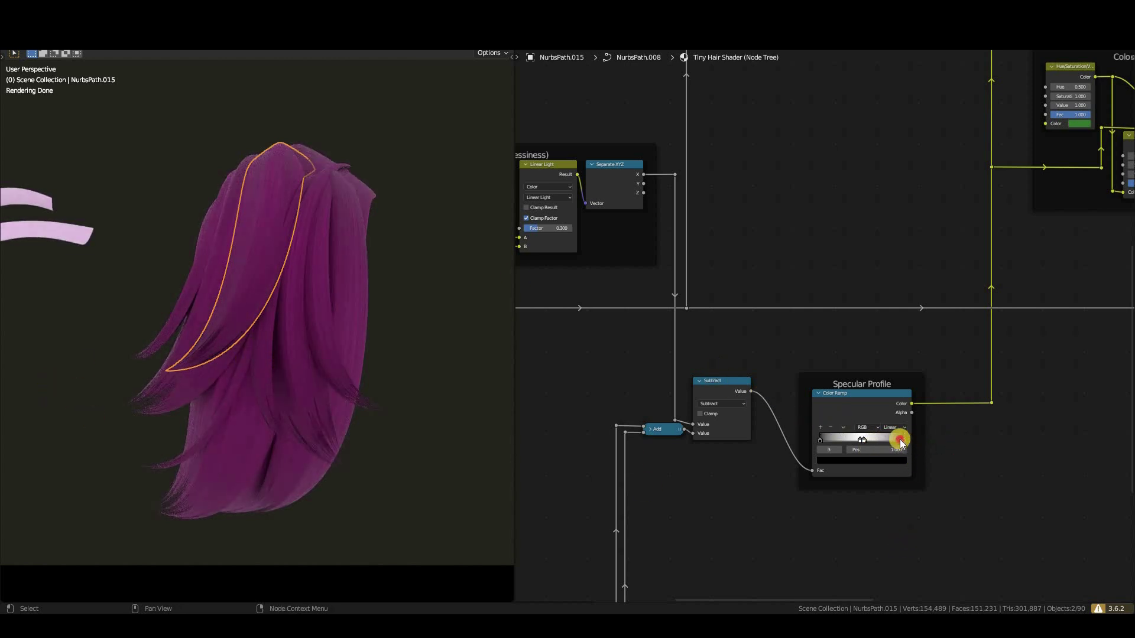
pyautogui.moveTo(901, 443); pyautogui.dragTo(846, 440)
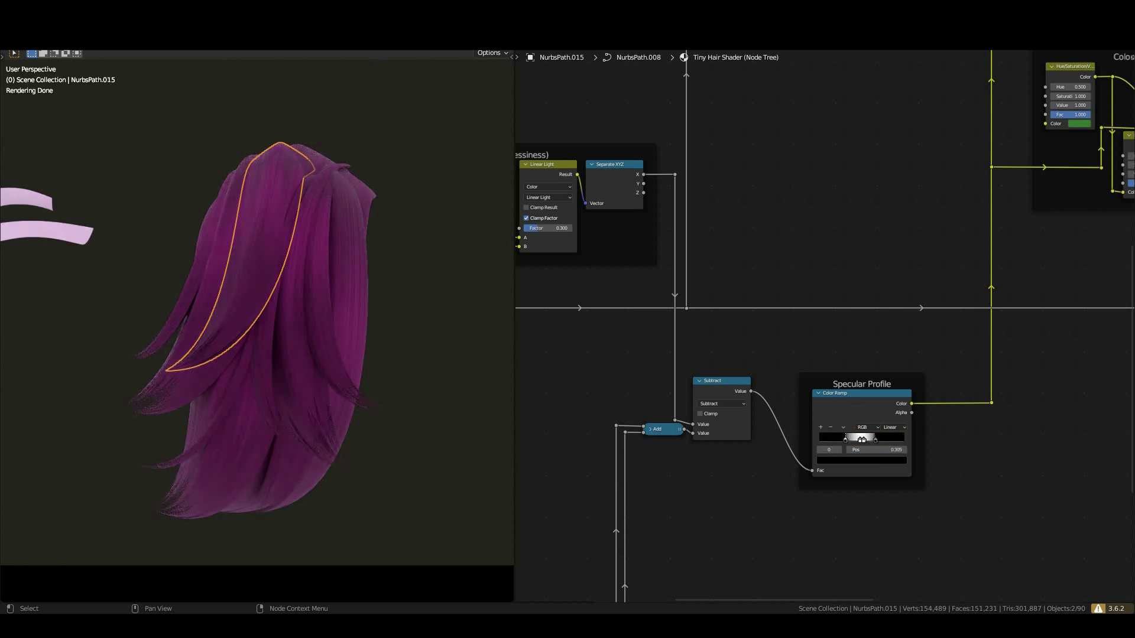
# Add a Modeling workspace to the file
pyautogui.click(367, 34)
pyautogui.moveTo(408, 45)
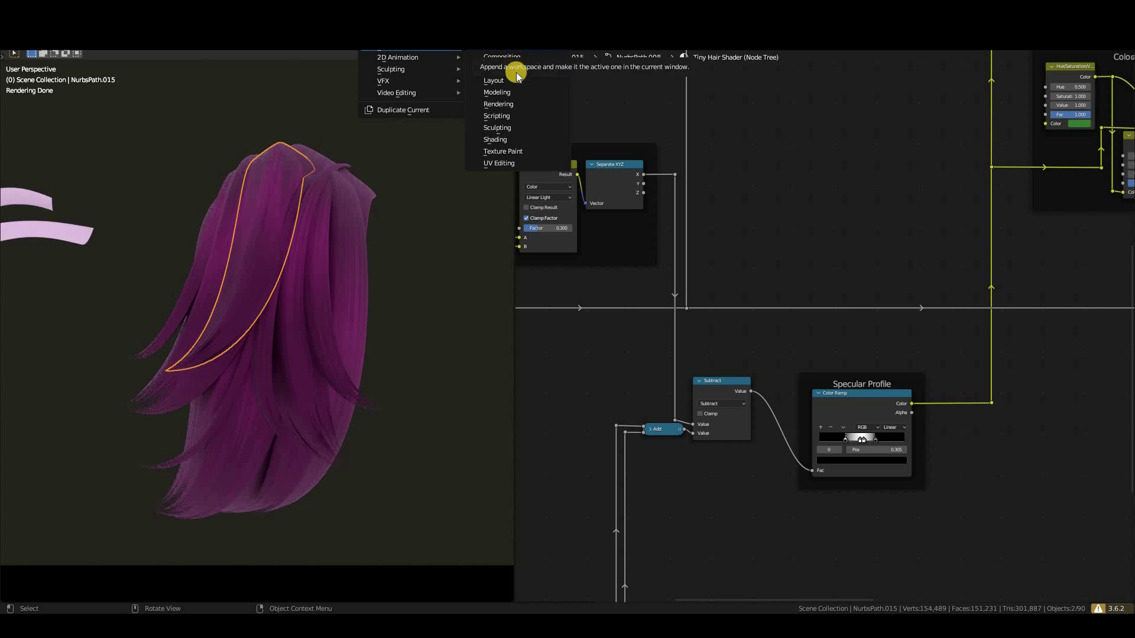
pyautogui.click(518, 91)
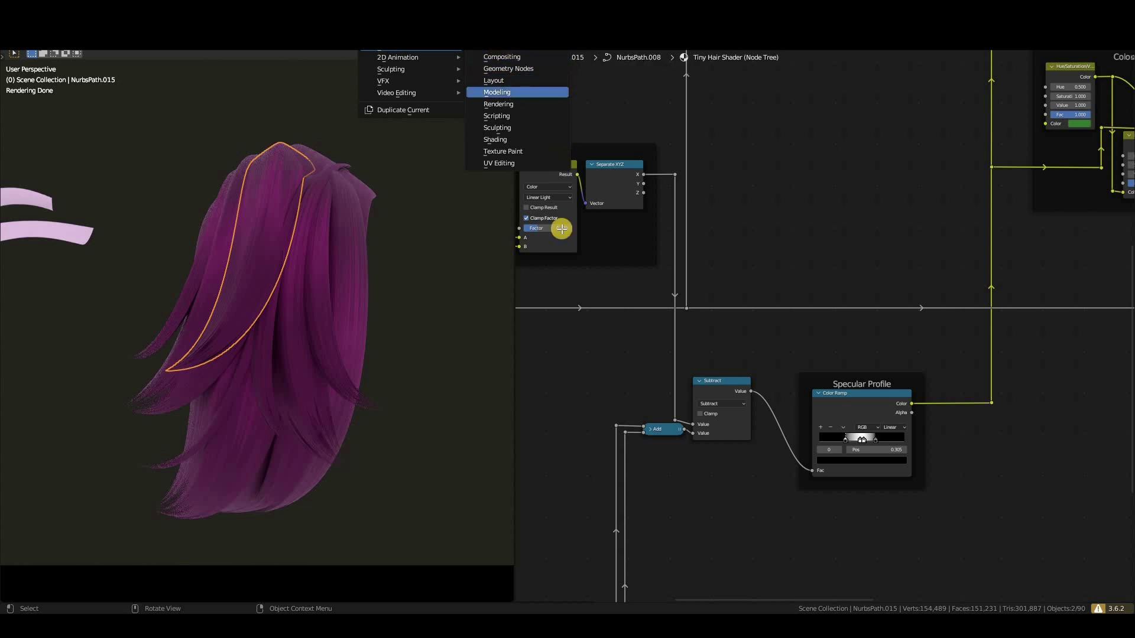
# Return the selected hair strand curve from Edit Mode to Object Mode with the row of hair samples in view
pyautogui.scroll(14, 594, 466)
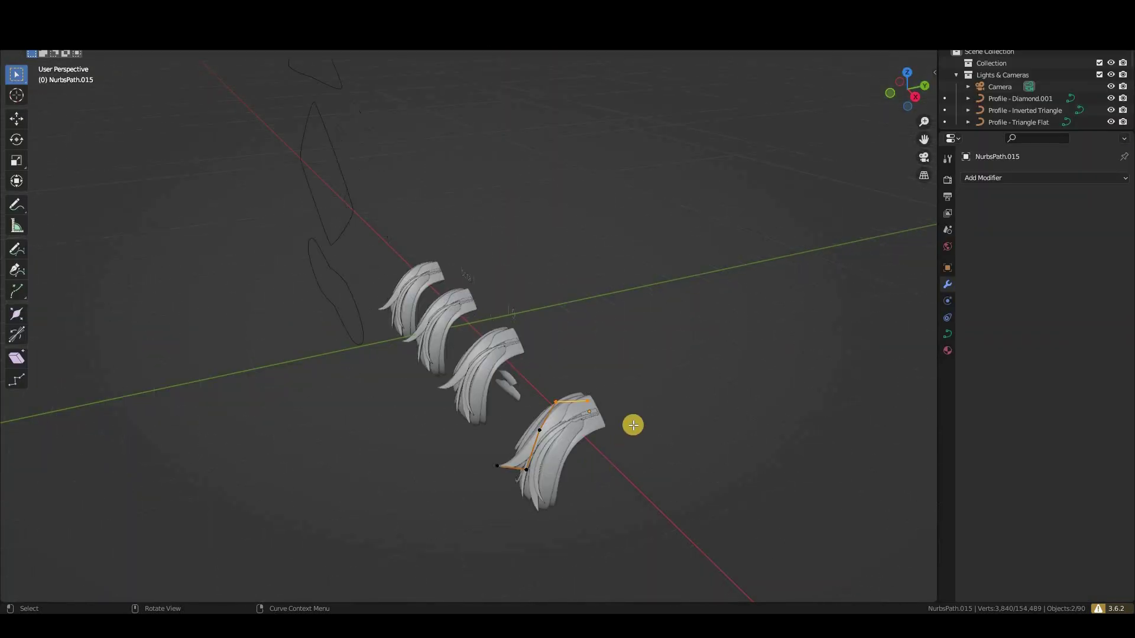
pyautogui.moveTo(669, 394); pyautogui.dragTo(669, 391, button='middle')
pyautogui.moveTo(708, 321); pyautogui.dragTo(739, 322, button='middle')
pyautogui.press('Tab')
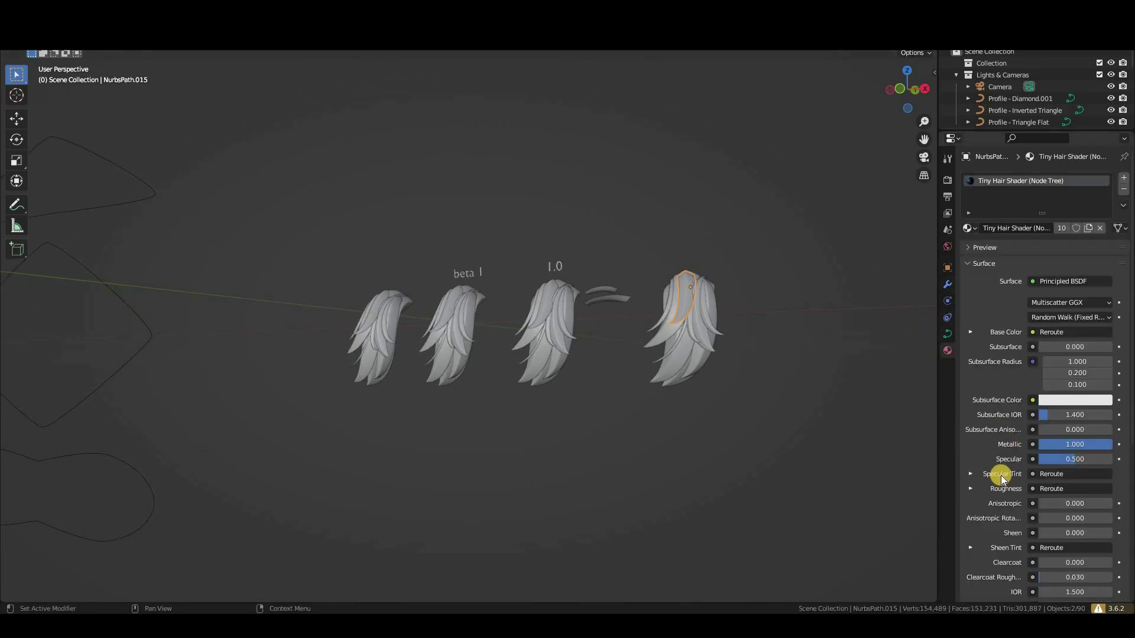
# Examine the strand's Tiny Hair Shader surface settings and the profile curves beside the hair samples
pyautogui.scroll(-10, 1001, 473)
pyautogui.scroll(7, 1009, 298)
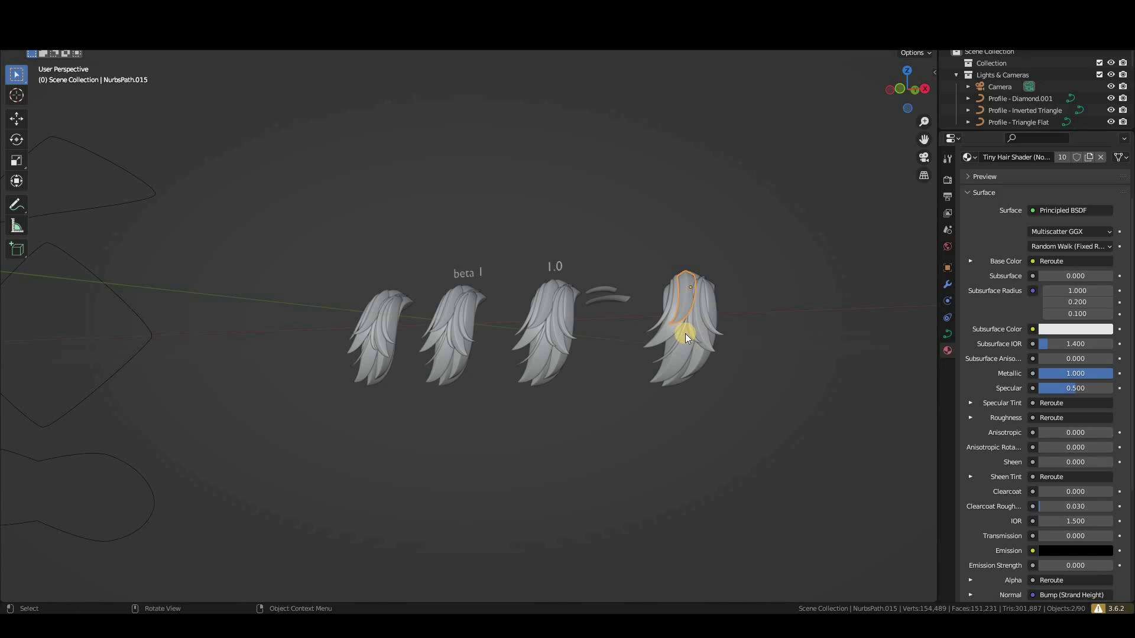
pyautogui.moveTo(686, 333); pyautogui.dragTo(706, 257, button='middle')
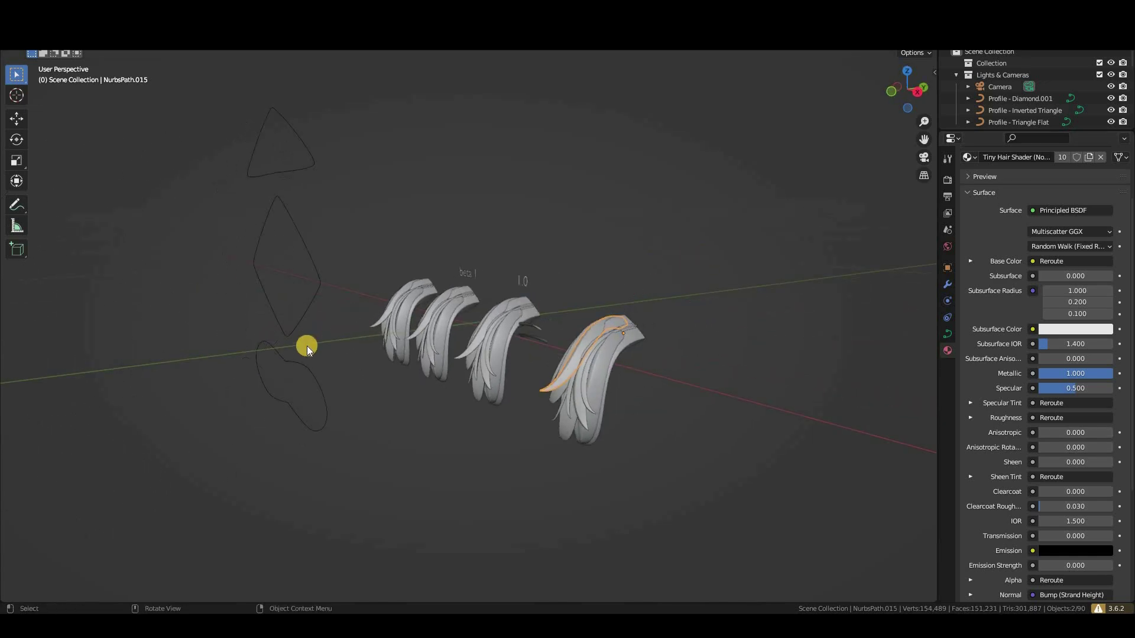
pyautogui.moveTo(360, 342); pyautogui.dragTo(514, 131, button='middle')
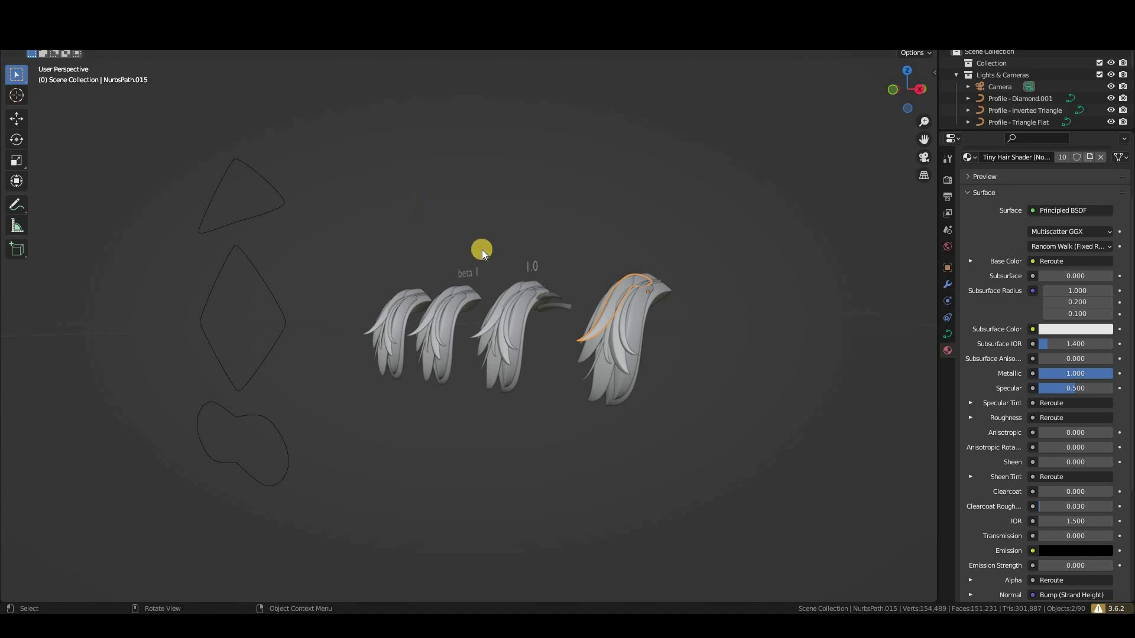
# Return to the workspace with the shader node tree and examine the node groups from Specular Profile through to the material output
pyautogui.click(363, 22)
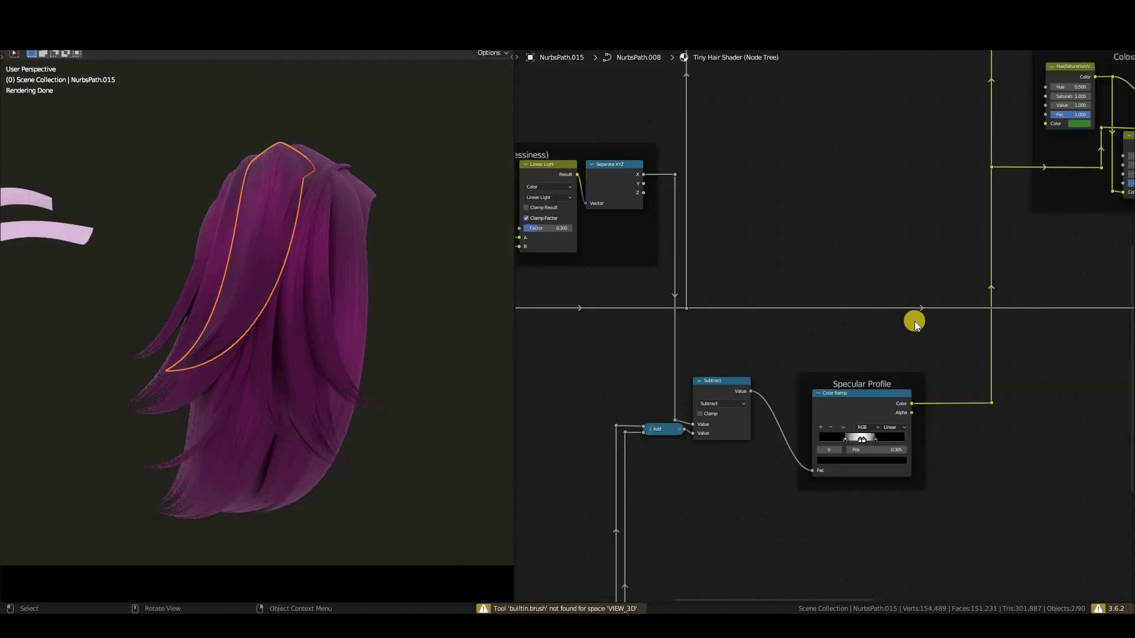
pyautogui.scroll(-5, 915, 324)
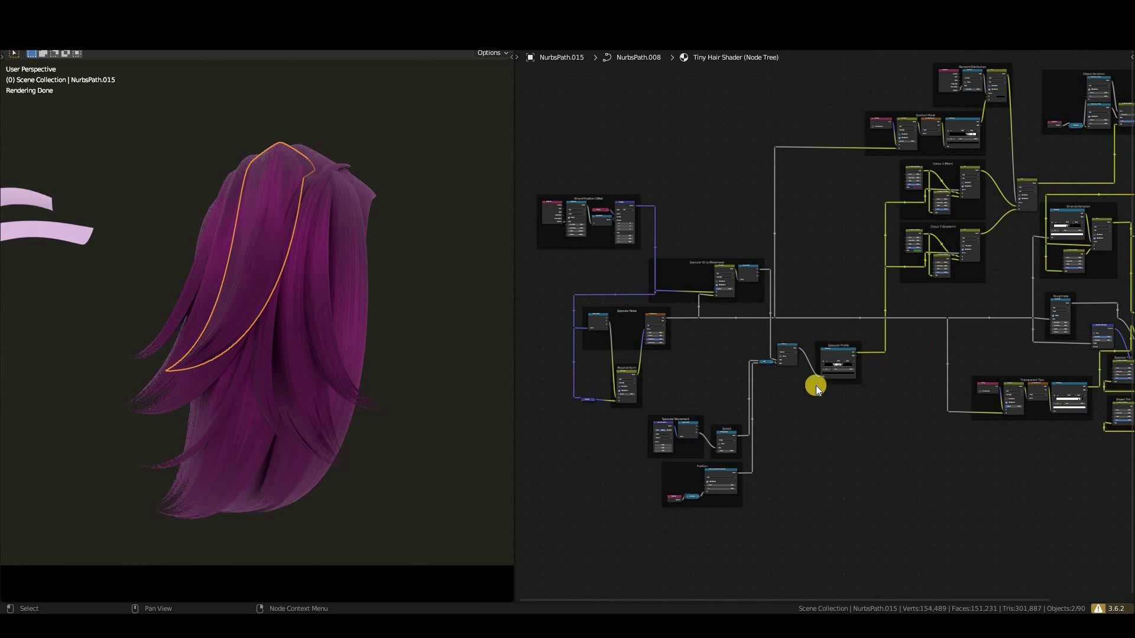
pyautogui.keyDown('ctrl'); pyautogui.moveTo(747, 405); pyautogui.dragTo(670, 437, button='middle'); pyautogui.keyUp('ctrl')
pyautogui.moveTo(868, 389); pyautogui.dragTo(748, 438, button='middle')
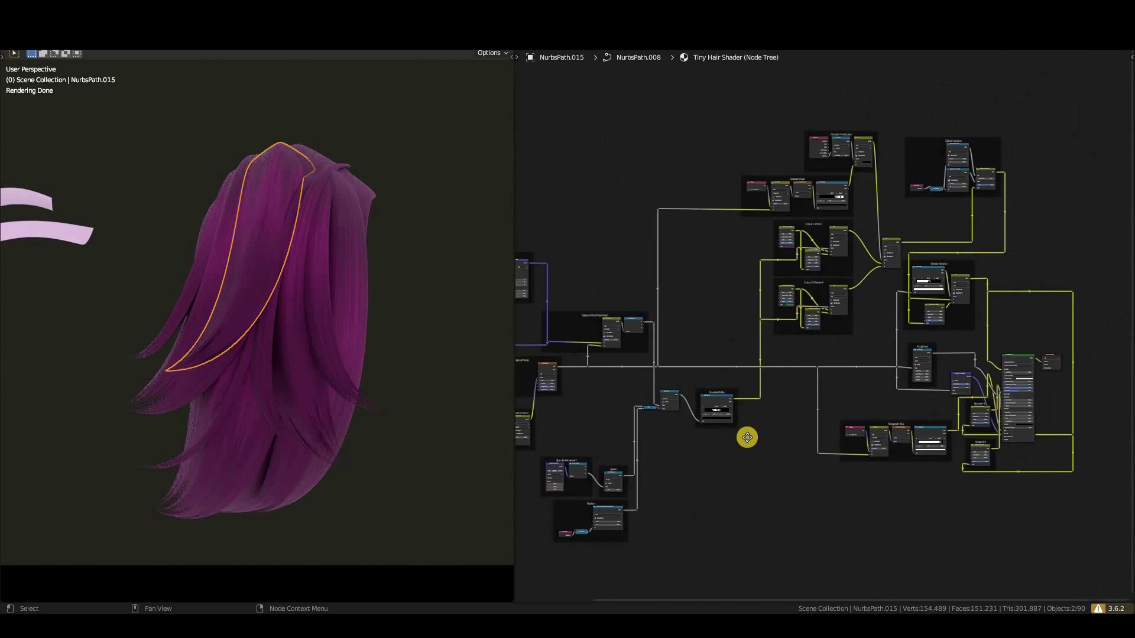
pyautogui.moveTo(798, 408); pyautogui.dragTo(775, 435, button='middle')
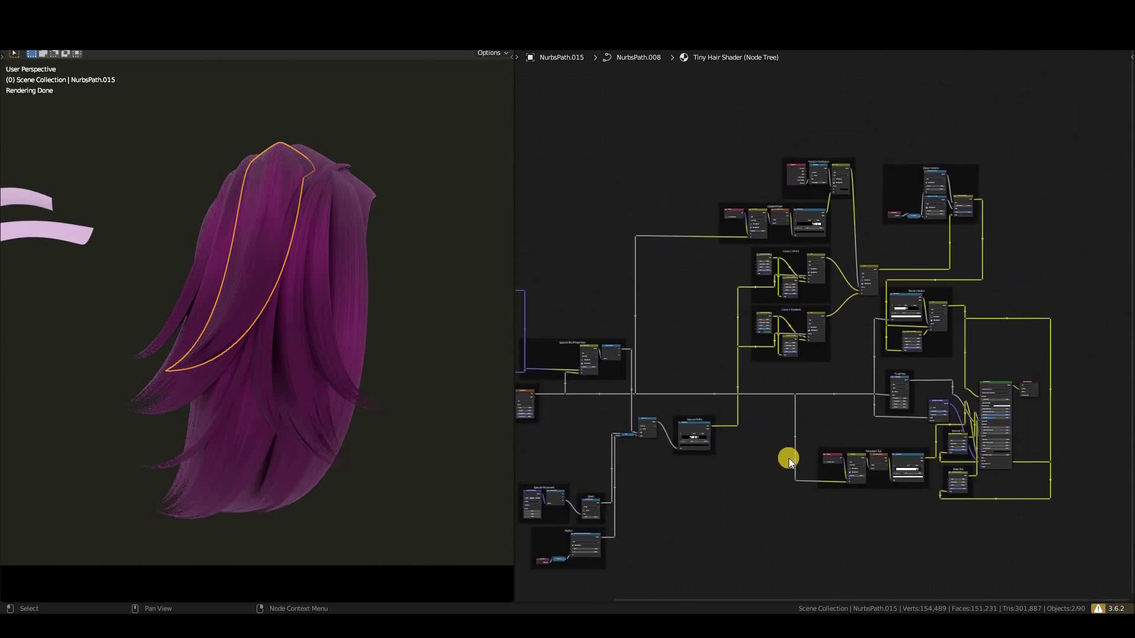